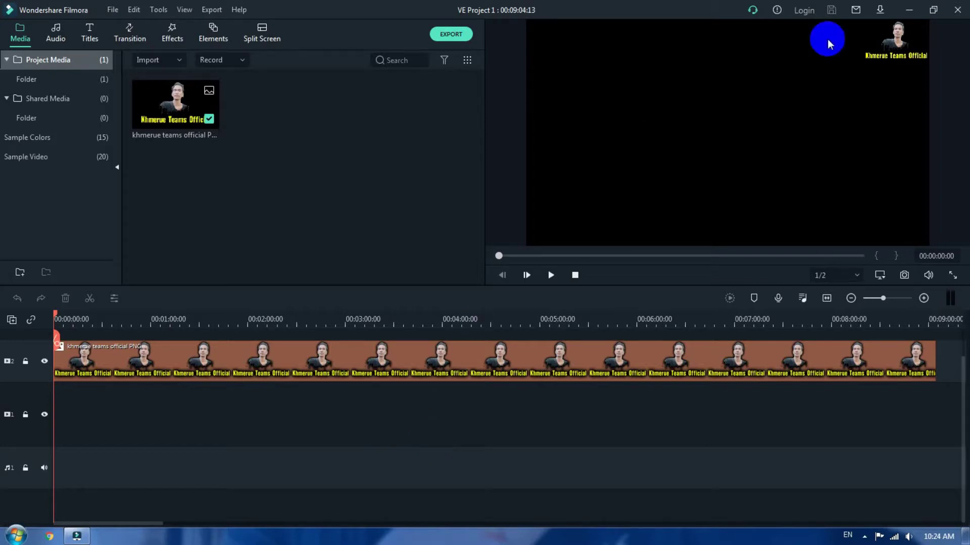
pyautogui.click(911, 9)
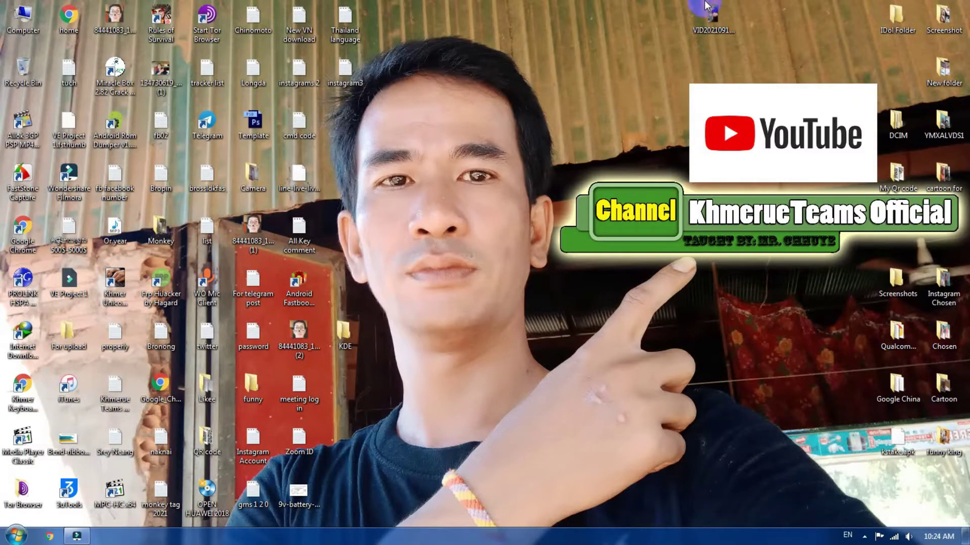
pyautogui.moveTo(712, 17); pyautogui.dragTo(538, 335)
pyautogui.doubleClick(539, 335)
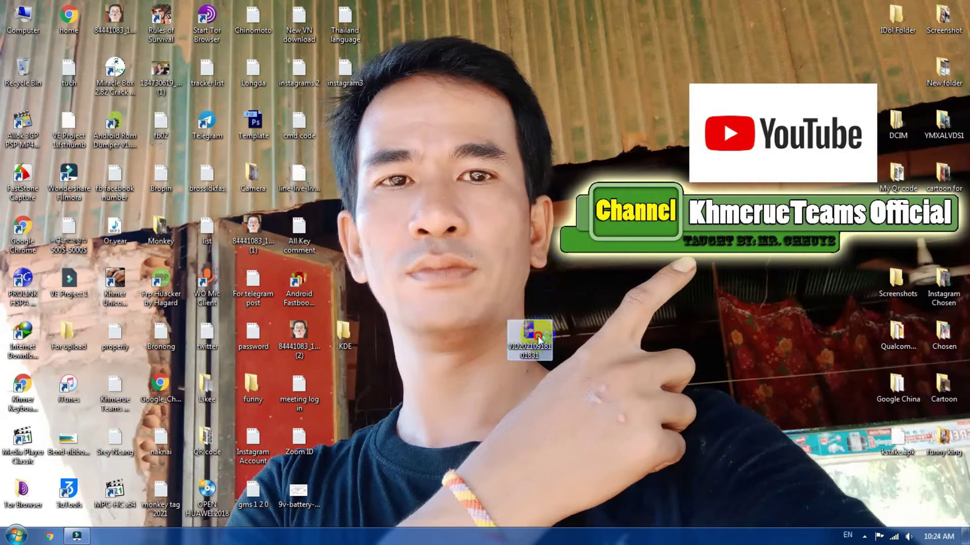
pyautogui.scroll(-20, 611, 285)
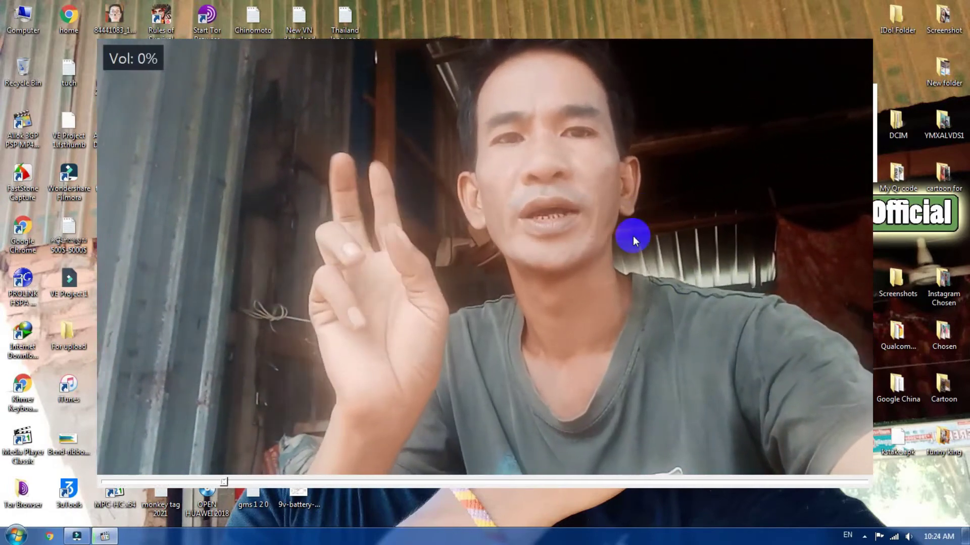
pyautogui.moveTo(608, 250); pyautogui.dragTo(644, 271)
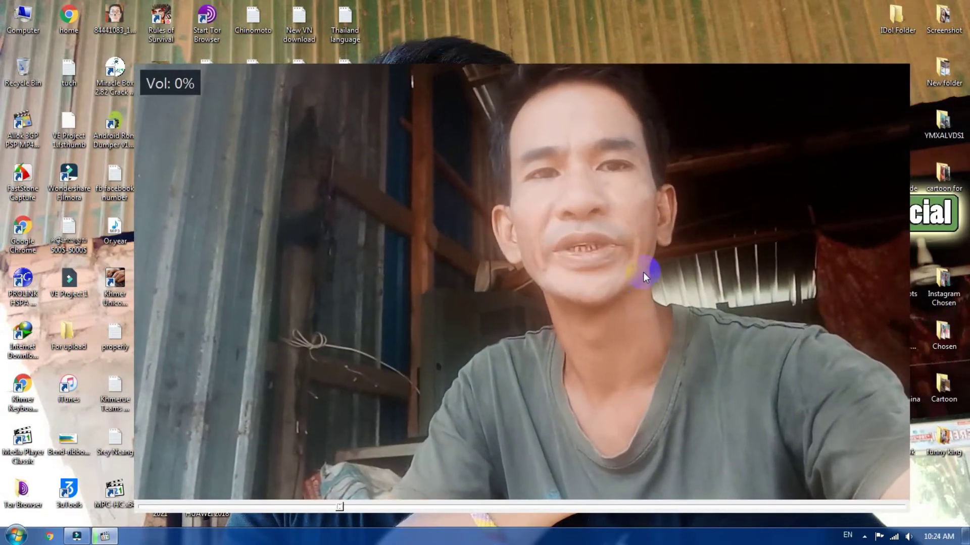
pyautogui.hotkey('alt', 'F4')
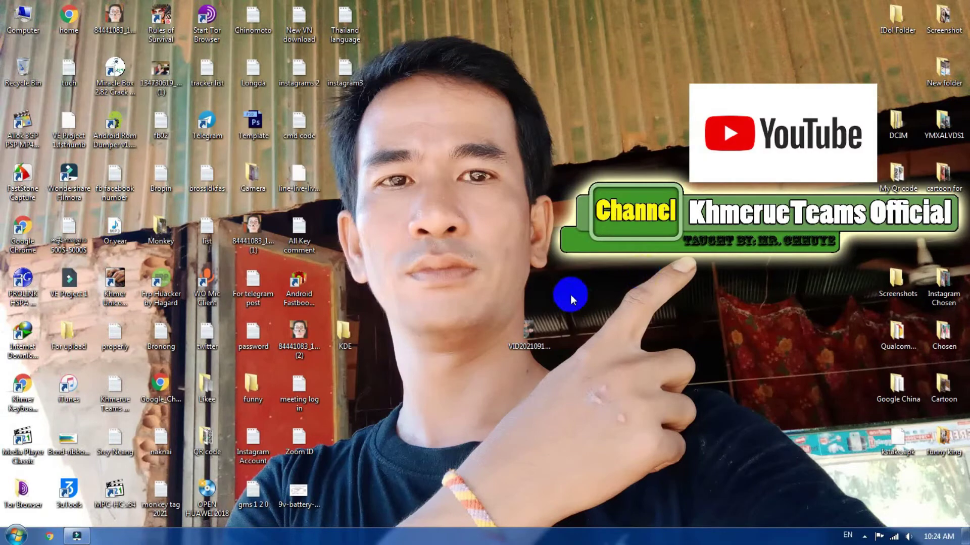
pyautogui.moveTo(529, 334); pyautogui.dragTo(181, 391)
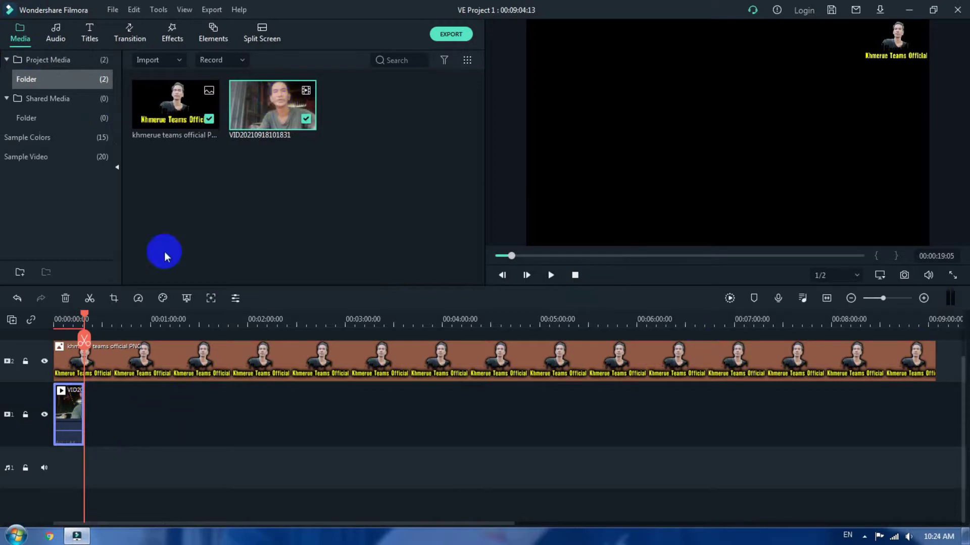
pyautogui.click(68, 322)
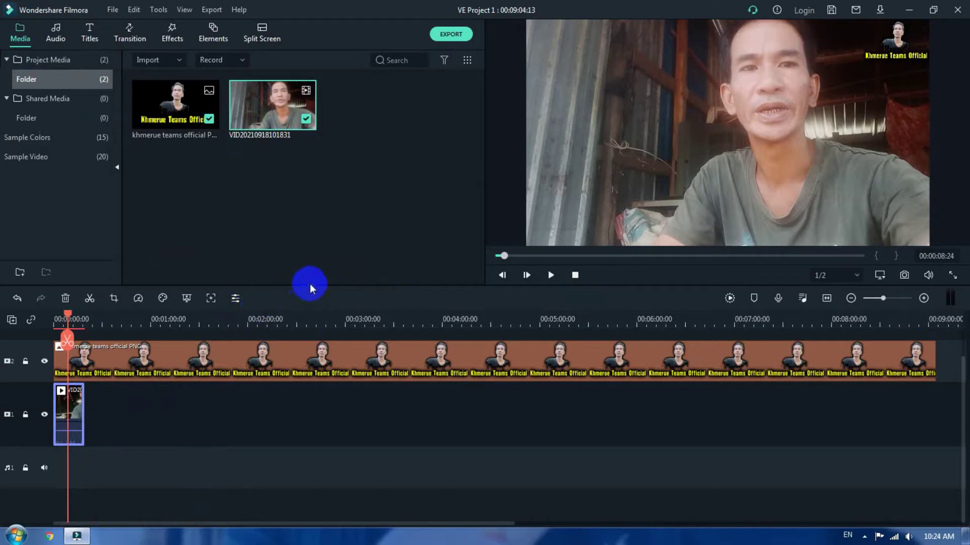
pyautogui.moveTo(308, 285); pyautogui.dragTo(310, 273)
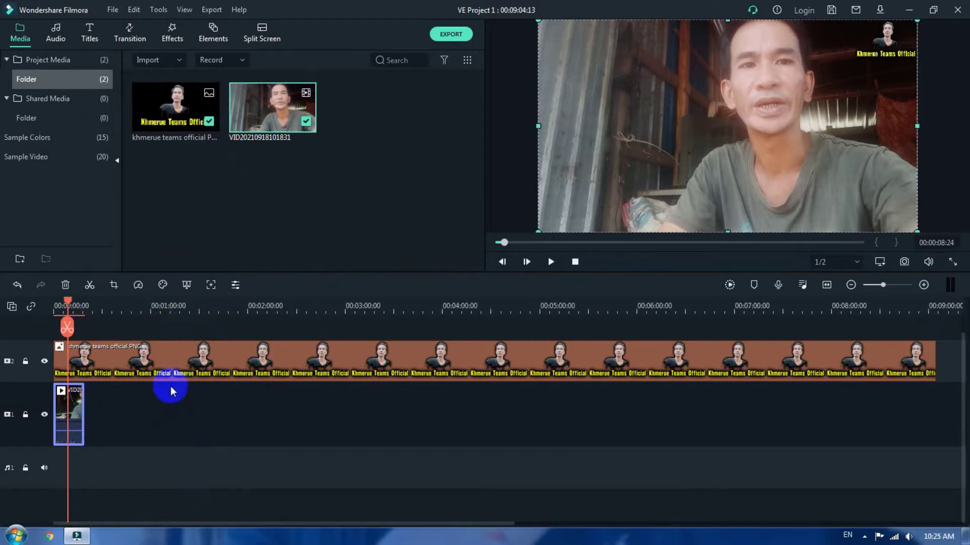
pyautogui.moveTo(78, 411); pyautogui.dragTo(78, 421)
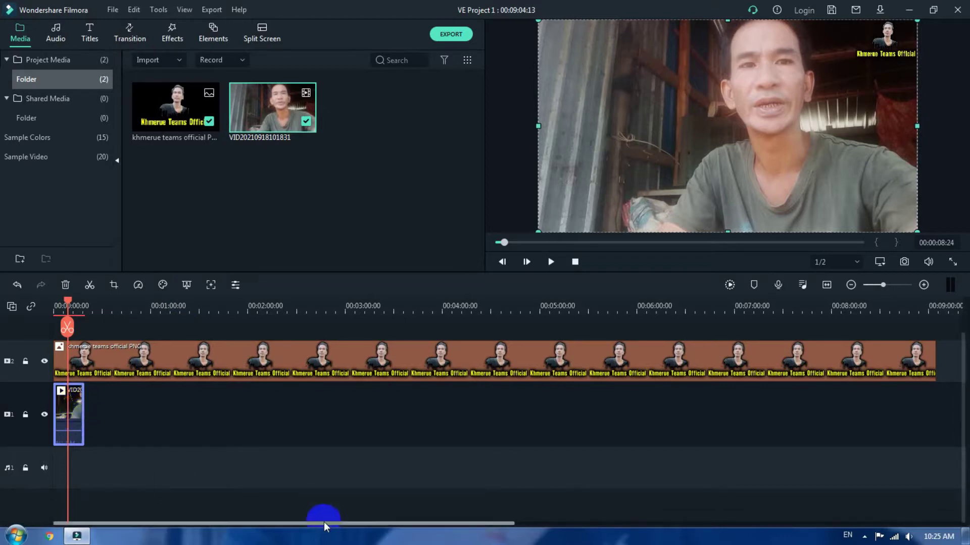
pyautogui.moveTo(299, 526); pyautogui.dragTo(141, 522)
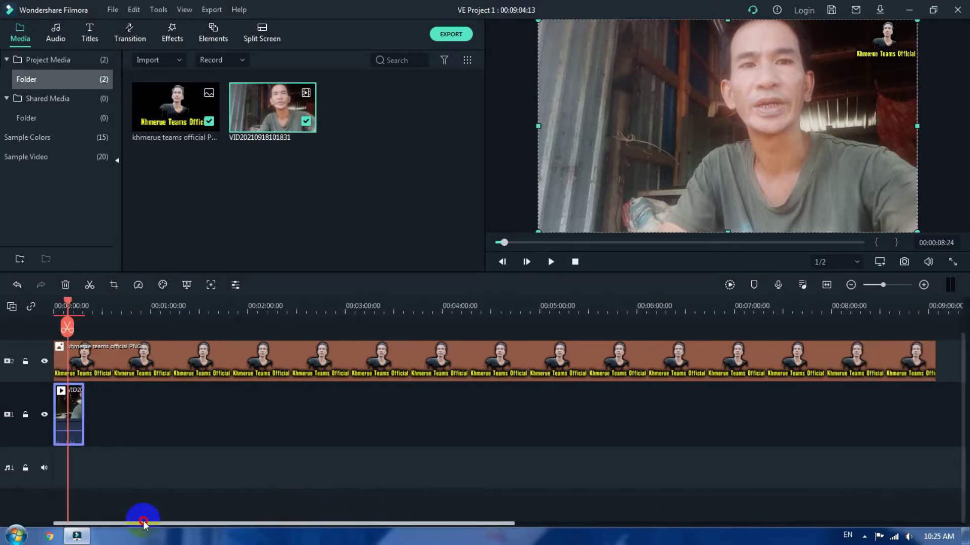
pyautogui.click(70, 428)
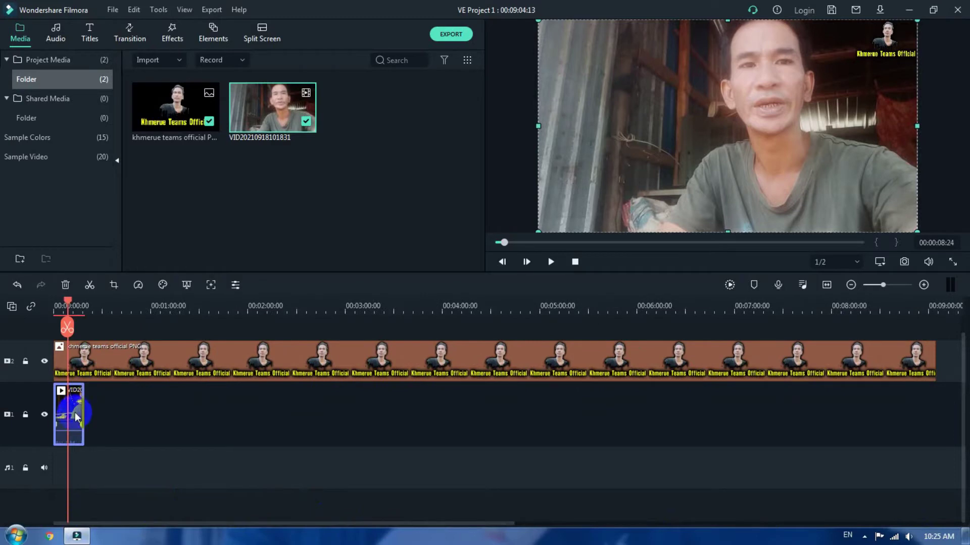
pyautogui.moveTo(75, 413); pyautogui.dragTo(76, 416)
pyautogui.moveTo(75, 412); pyautogui.dragTo(74, 412)
pyautogui.moveTo(156, 522); pyautogui.dragTo(66, 526)
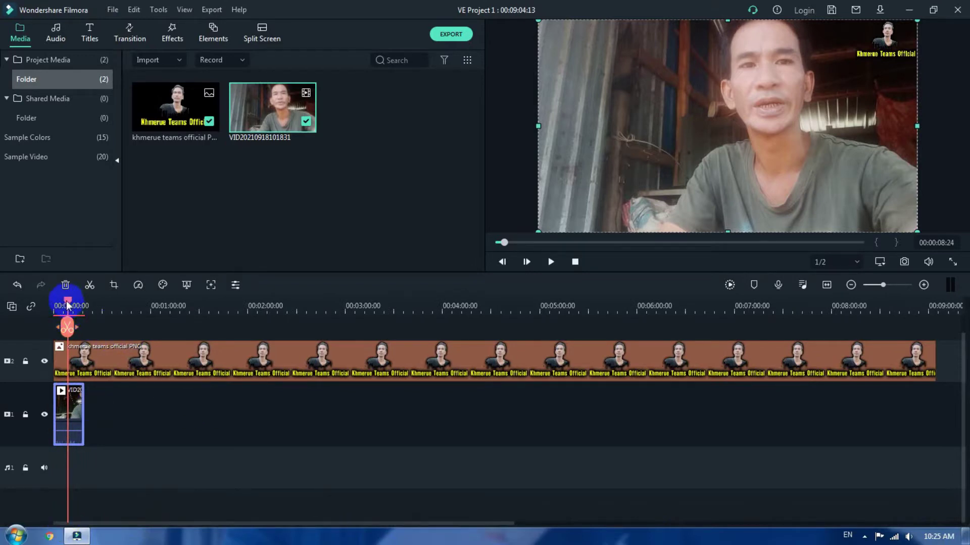
pyautogui.moveTo(67, 305)
pyautogui.mouseDown()
pyautogui.moveTo(17, 307)
pyautogui.moveTo(91, 303)
pyautogui.moveTo(59, 298)
pyautogui.moveTo(68, 297)
pyautogui.moveTo(58, 308)
pyautogui.moveTo(68, 306)
pyautogui.mouseUp()
pyautogui.click(98, 257)
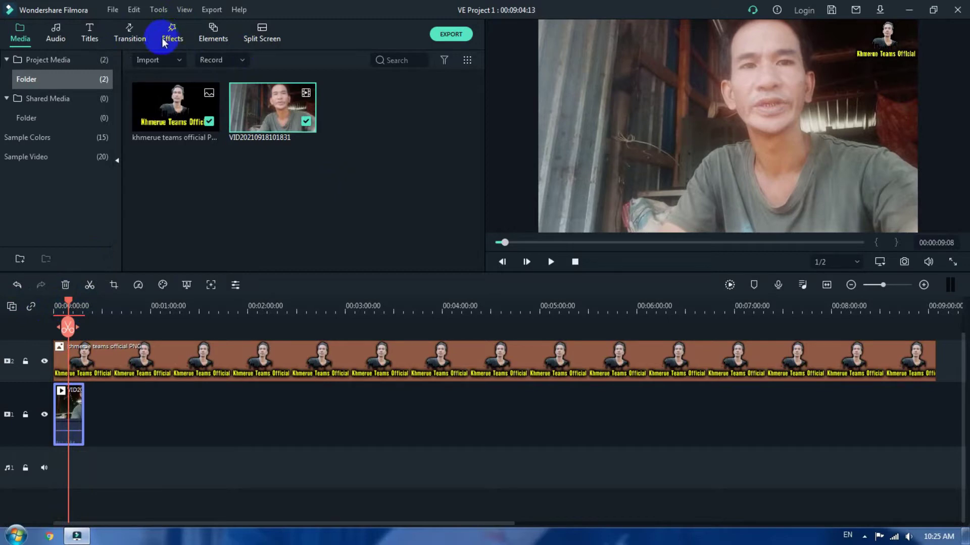
# Step: Browse the Utility effects, preview the Mosaic effect, and add it to a track above the logo image
pyautogui.click(174, 40)
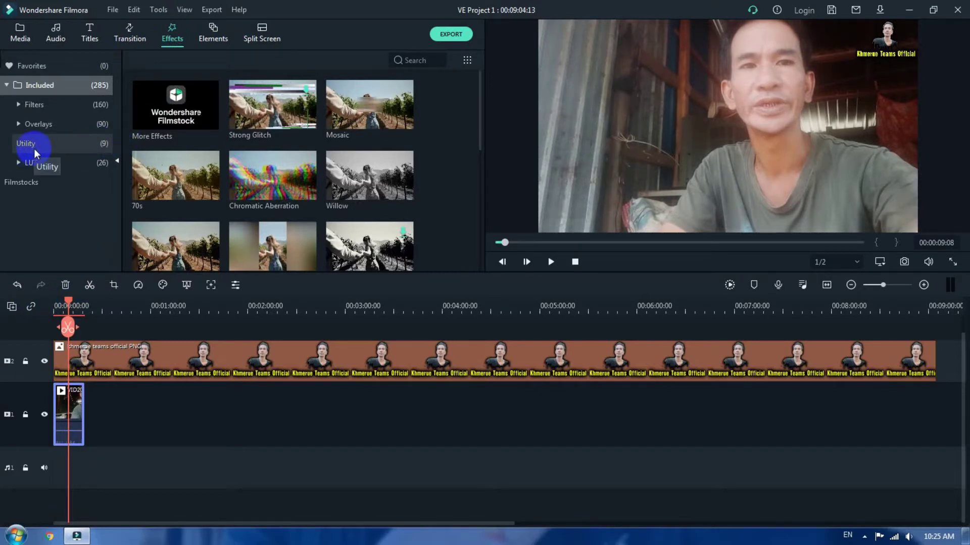
pyautogui.click(84, 145)
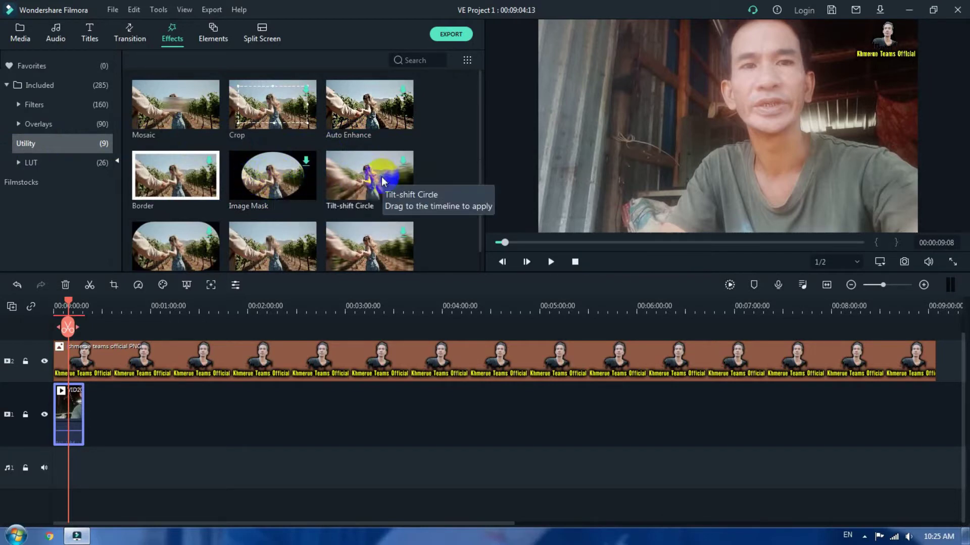
pyautogui.scroll(-1, 381, 177)
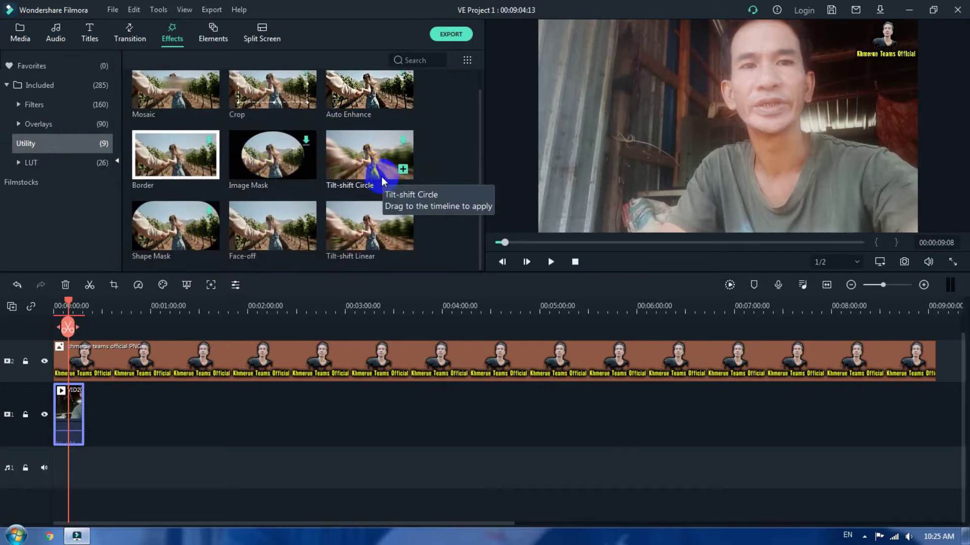
pyautogui.scroll(1, 381, 177)
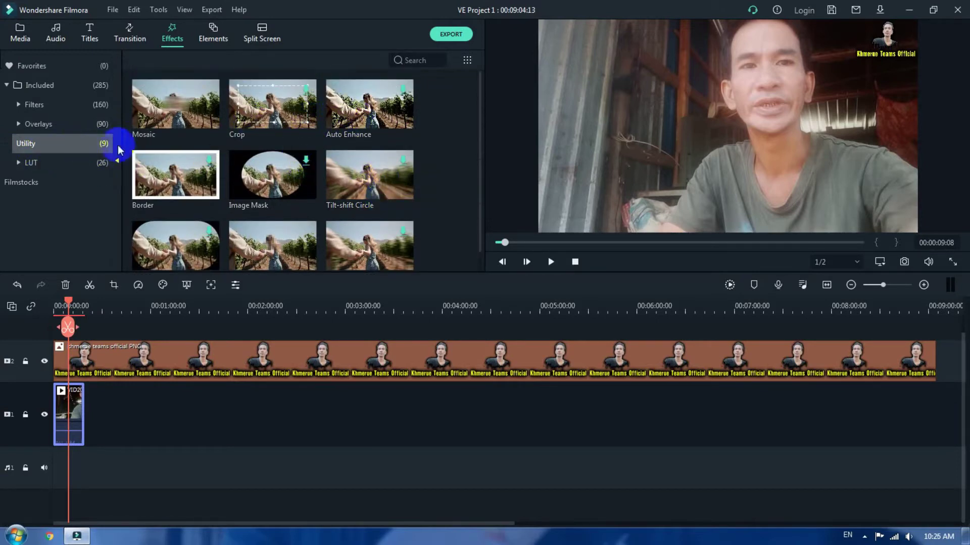
pyautogui.scroll(-1, 354, 144)
pyautogui.scroll(1, 353, 144)
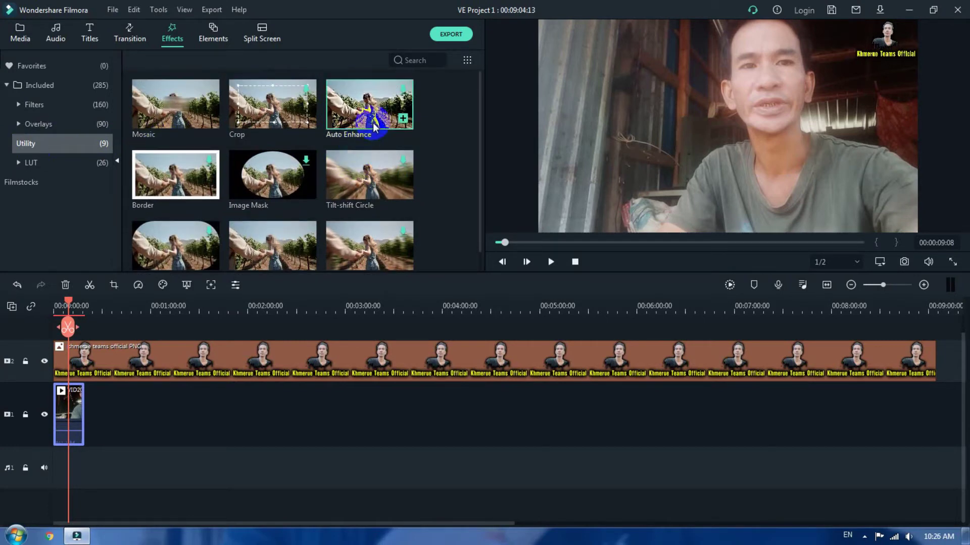
pyautogui.click(374, 181)
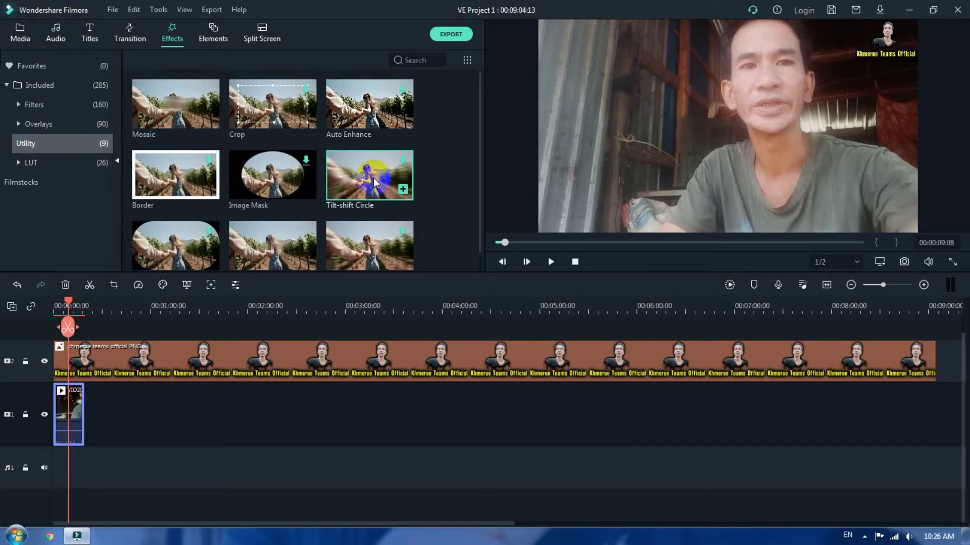
pyautogui.scroll(-1, 276, 222)
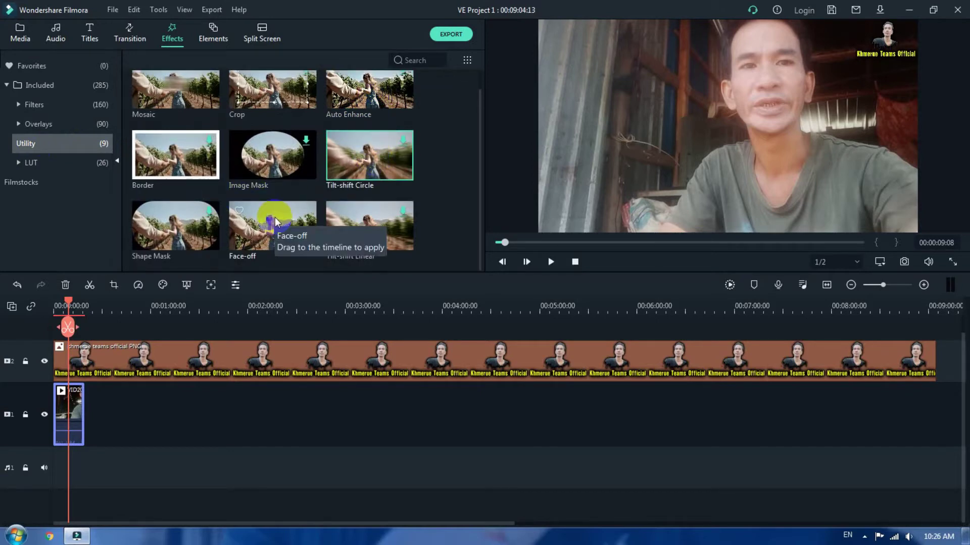
pyautogui.scroll(1, 275, 222)
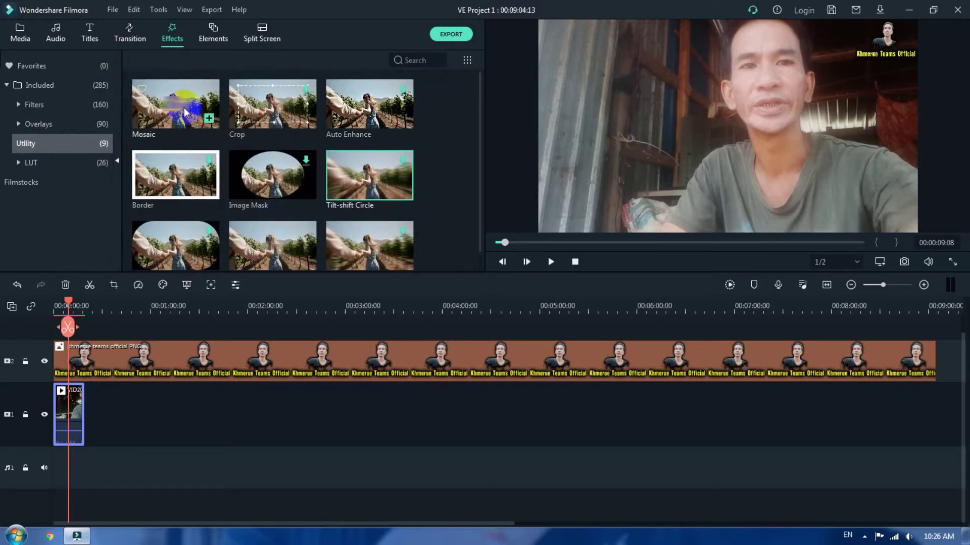
pyautogui.click(152, 114)
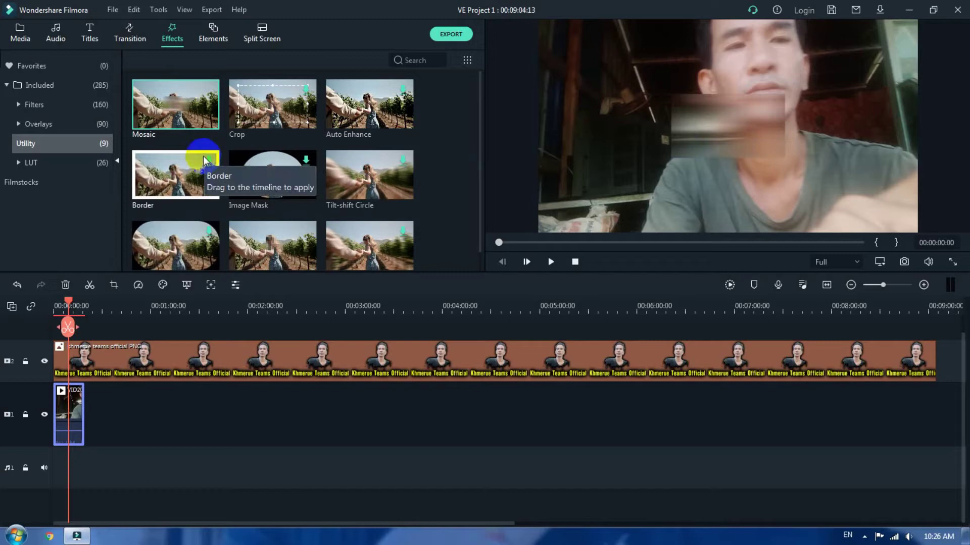
pyautogui.click(209, 120)
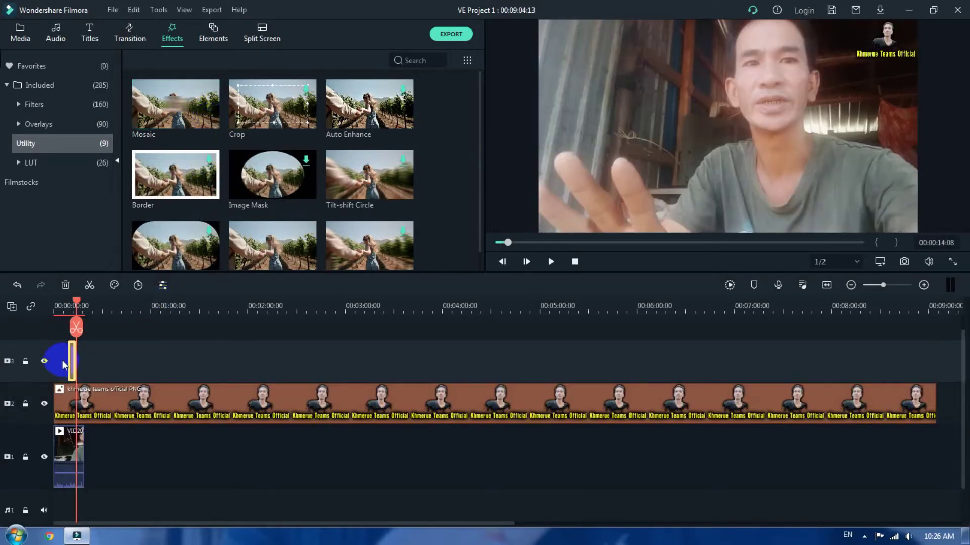
# Step: Stretch and reposition the Mosaic effect clip so it spans exactly the length of the video clip from the timeline start
pyautogui.moveTo(67, 359); pyautogui.dragTo(208, 322)
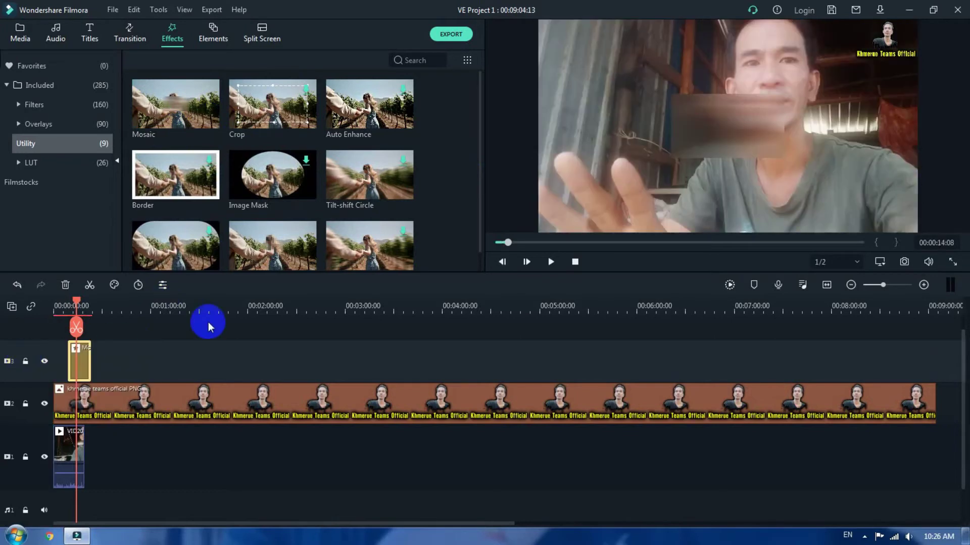
pyautogui.click(79, 360)
pyautogui.moveTo(83, 359)
pyautogui.mouseDown()
pyautogui.moveTo(65, 359)
pyautogui.moveTo(84, 362)
pyautogui.mouseUp()
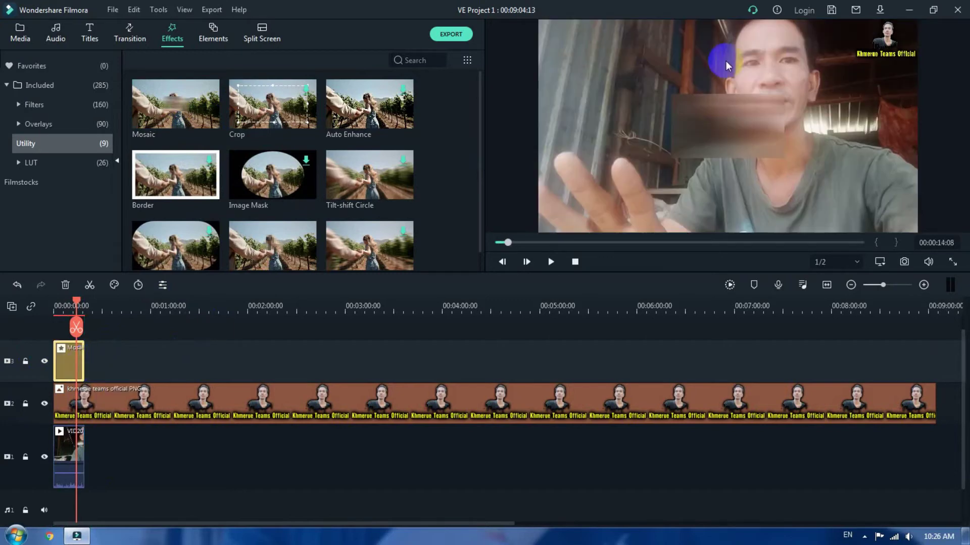
# Step: Resize and reposition the mosaic area in the preview so it covers the man's whole face from forehead to chin
pyautogui.click(716, 130)
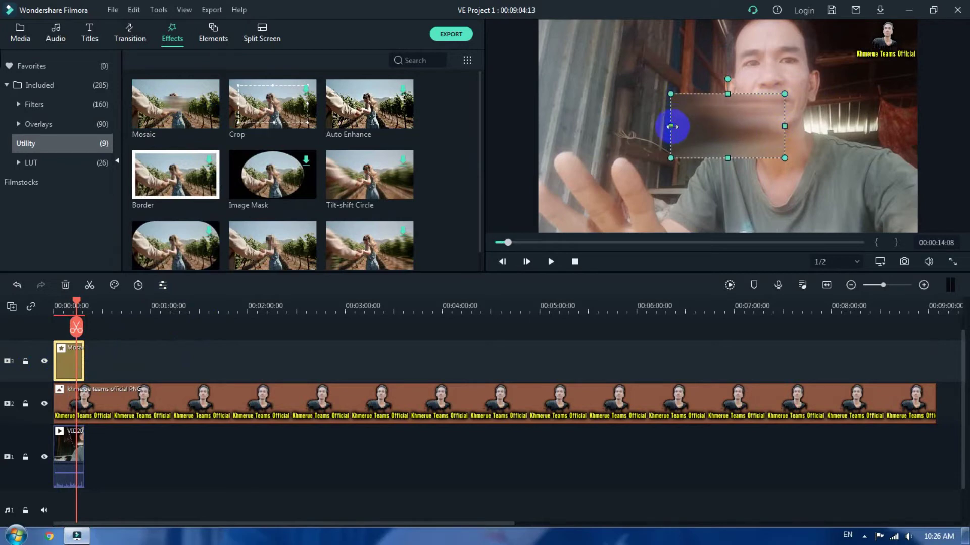
pyautogui.moveTo(671, 127); pyautogui.dragTo(722, 126)
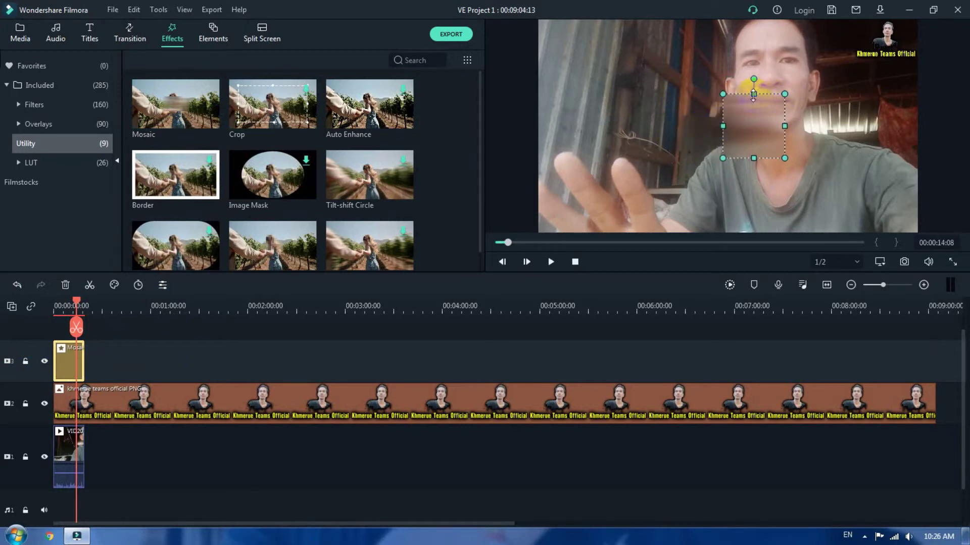
pyautogui.moveTo(753, 94); pyautogui.dragTo(754, 37)
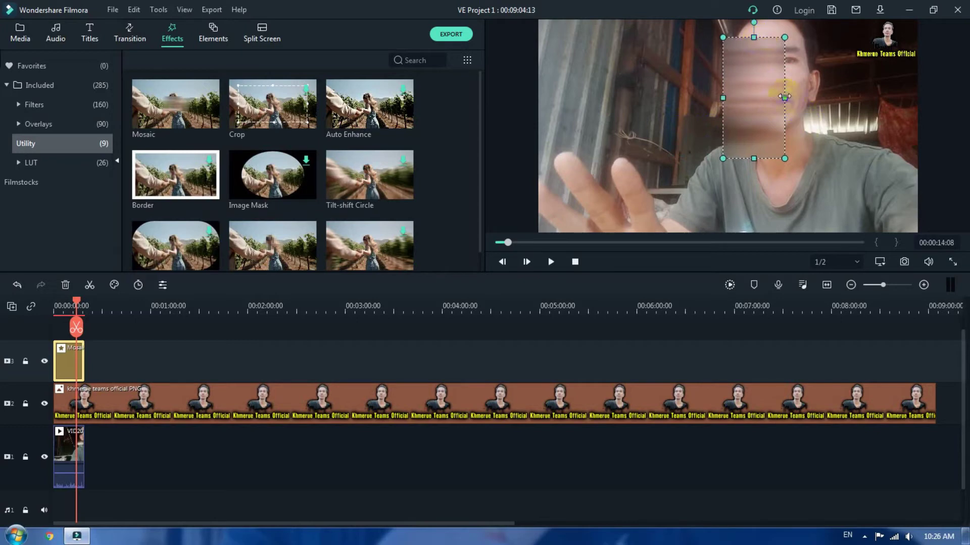
pyautogui.moveTo(785, 100)
pyautogui.mouseDown()
pyautogui.moveTo(811, 99)
pyautogui.moveTo(786, 88)
pyautogui.mouseUp()
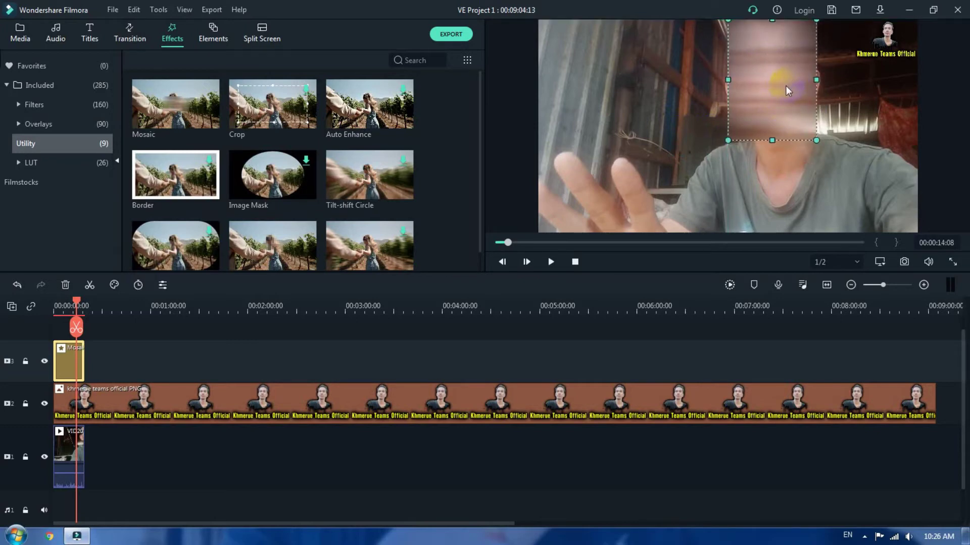
pyautogui.moveTo(727, 79); pyautogui.dragTo(723, 80)
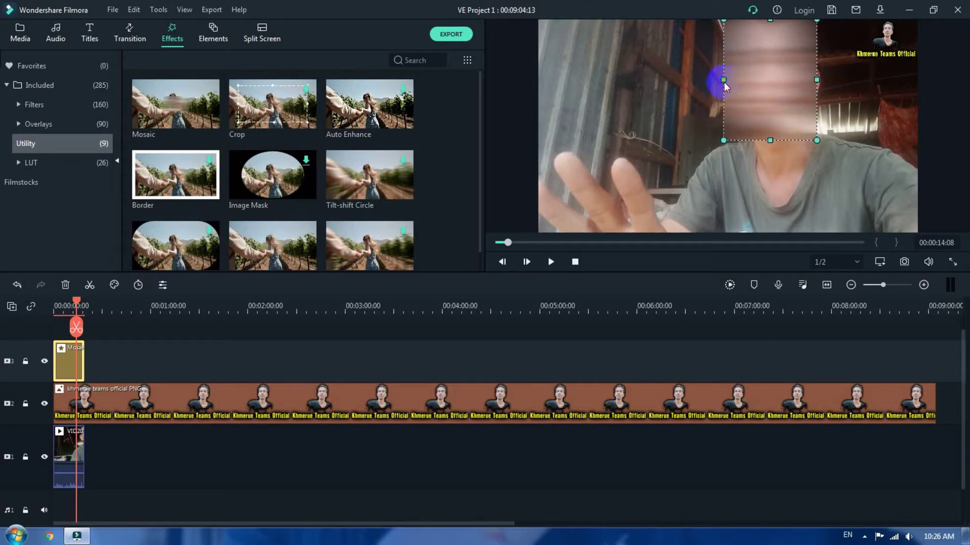
pyautogui.moveTo(816, 79); pyautogui.dragTo(824, 82)
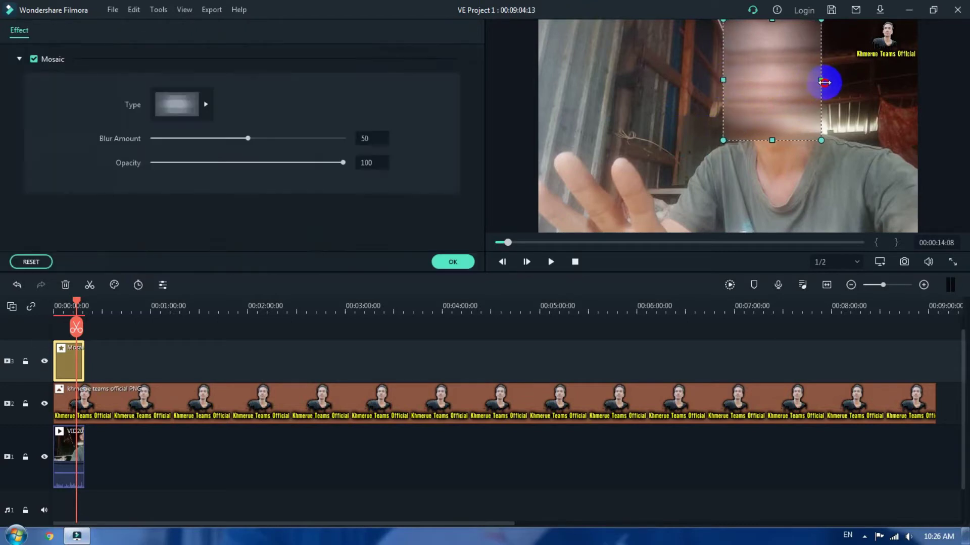
pyautogui.moveTo(761, 147); pyautogui.dragTo(768, 135)
pyautogui.click(459, 263)
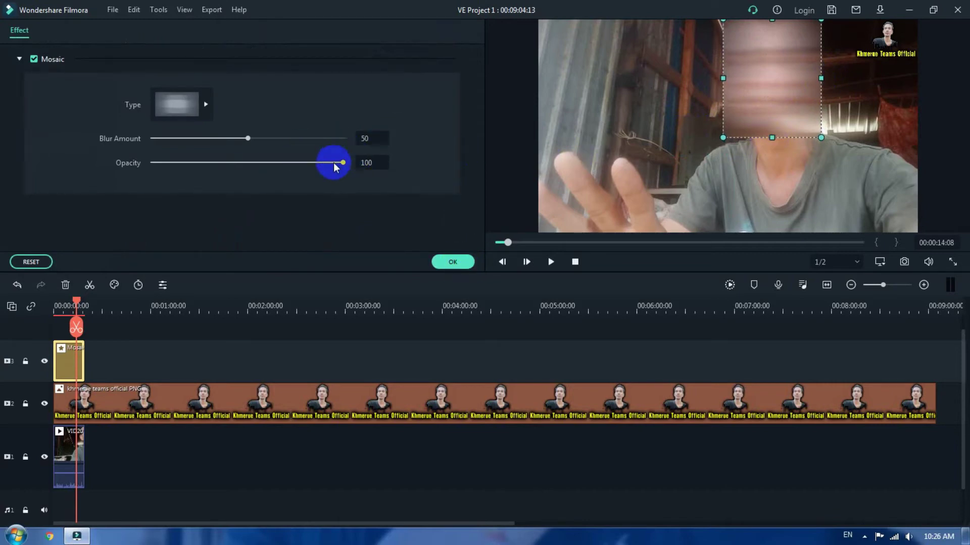
# Step: Set the Mosaic effect's opacity to 95 and increase its blur amount slightly
pyautogui.moveTo(342, 162)
pyautogui.mouseDown()
pyautogui.moveTo(257, 168)
pyautogui.moveTo(402, 162)
pyautogui.moveTo(317, 165)
pyautogui.moveTo(334, 166)
pyautogui.mouseUp()
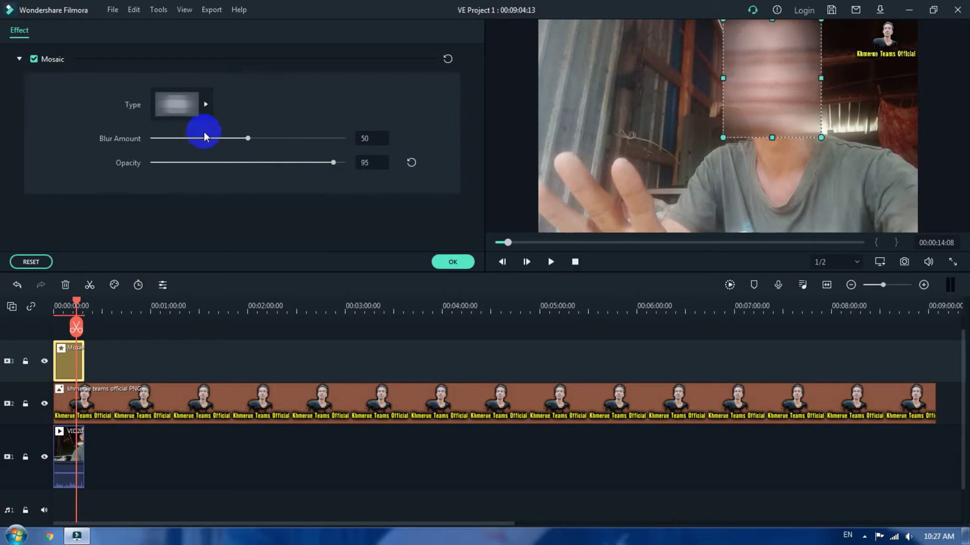
pyautogui.moveTo(248, 140)
pyautogui.mouseDown()
pyautogui.moveTo(280, 141)
pyautogui.moveTo(197, 145)
pyautogui.moveTo(305, 143)
pyautogui.moveTo(261, 145)
pyautogui.mouseUp()
pyautogui.click(453, 262)
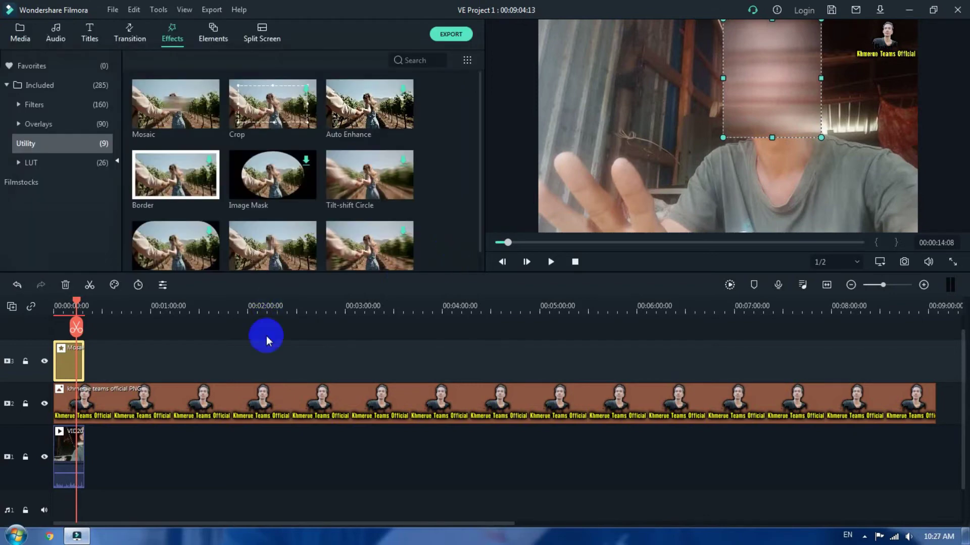
# Step: Widen the mosaic area at the start of the clip to cover the man's exposed ear, and play the clip to check coverage
pyautogui.press('Home')
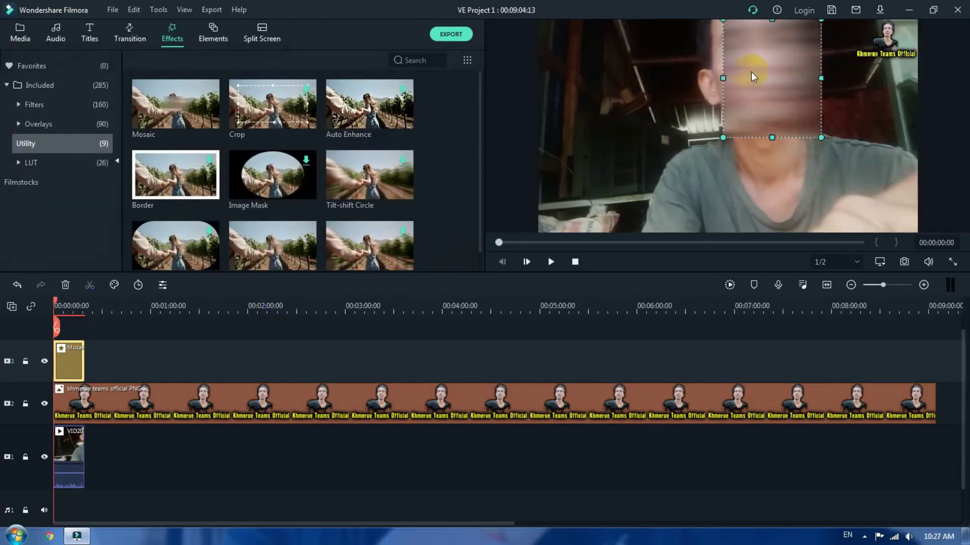
pyautogui.moveTo(725, 76); pyautogui.dragTo(697, 69)
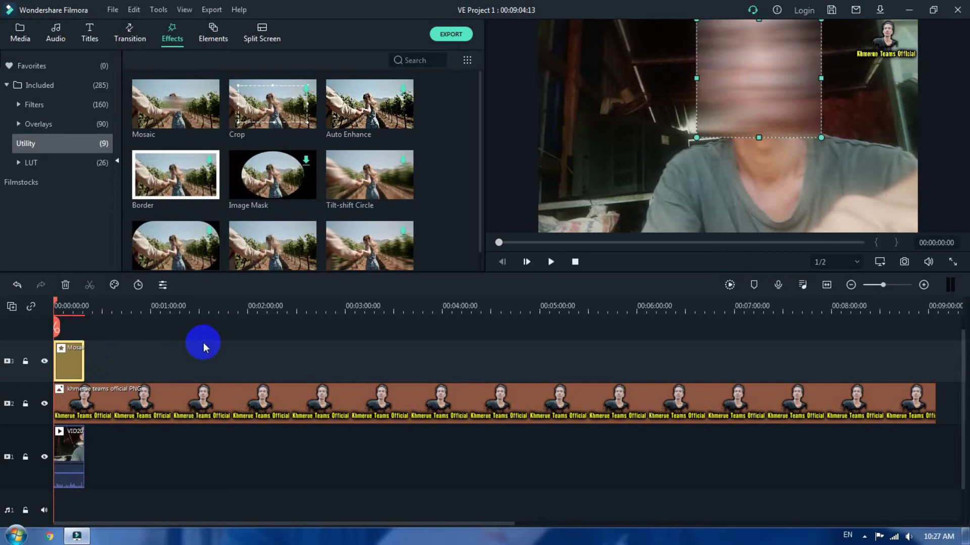
pyautogui.press('space')
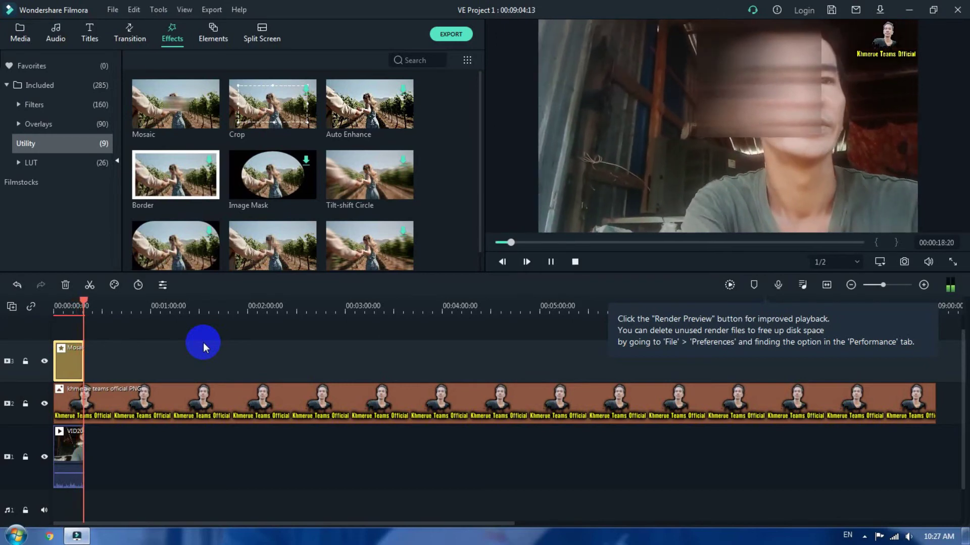
# Step: Return to the start of the timeline and delete the Mosaic effect clip from the track above the logo image
pyautogui.press('Home')
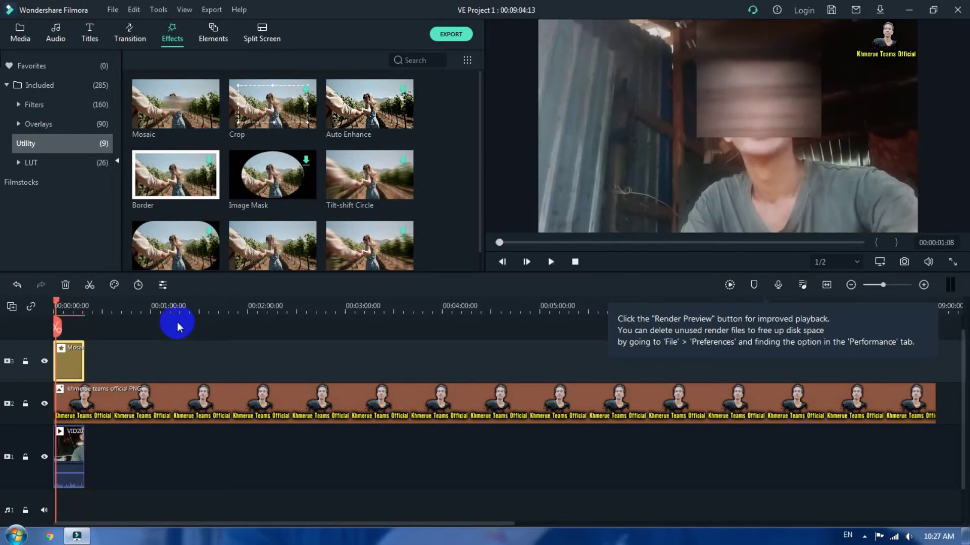
pyautogui.click(77, 361)
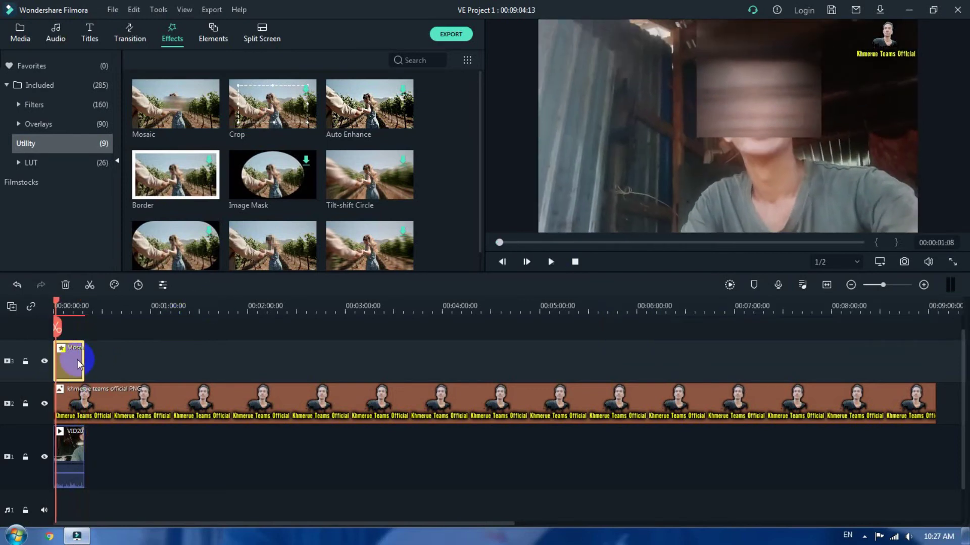
pyautogui.press('Delete')
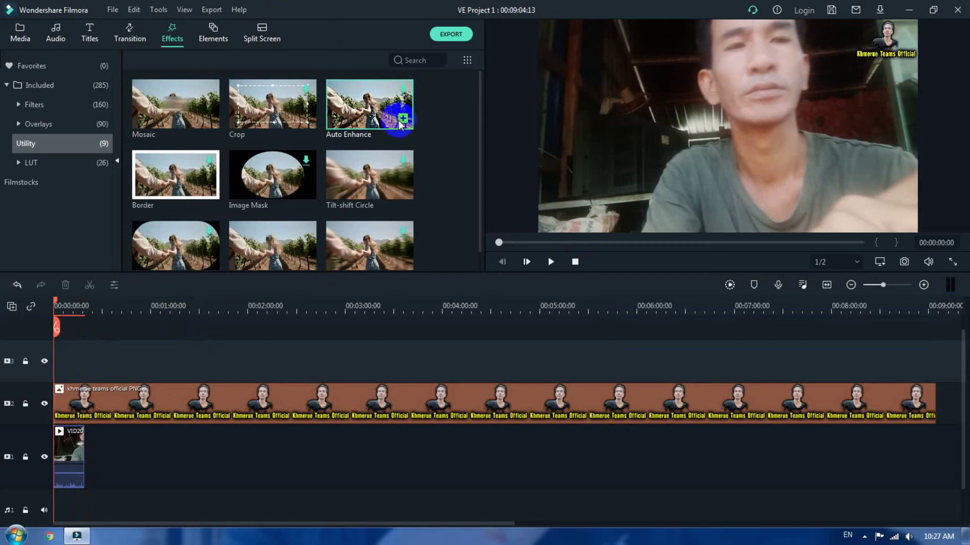
# Step: Try the Auto Enhance effect over the length of the video clip, preview a later frame, and delete the effect
pyautogui.click(401, 94)
pyautogui.moveTo(401, 94); pyautogui.dragTo(84, 357)
pyautogui.click(66, 308)
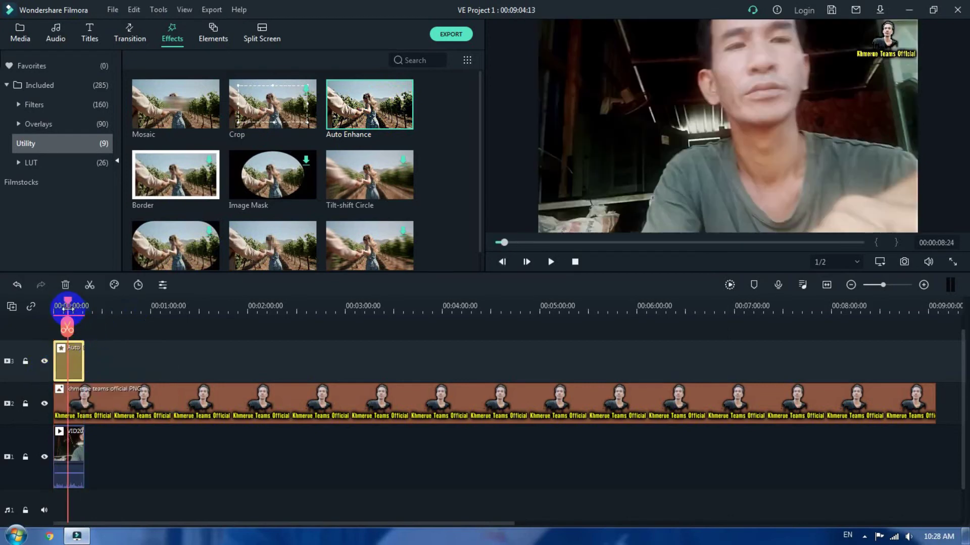
pyautogui.click(77, 352)
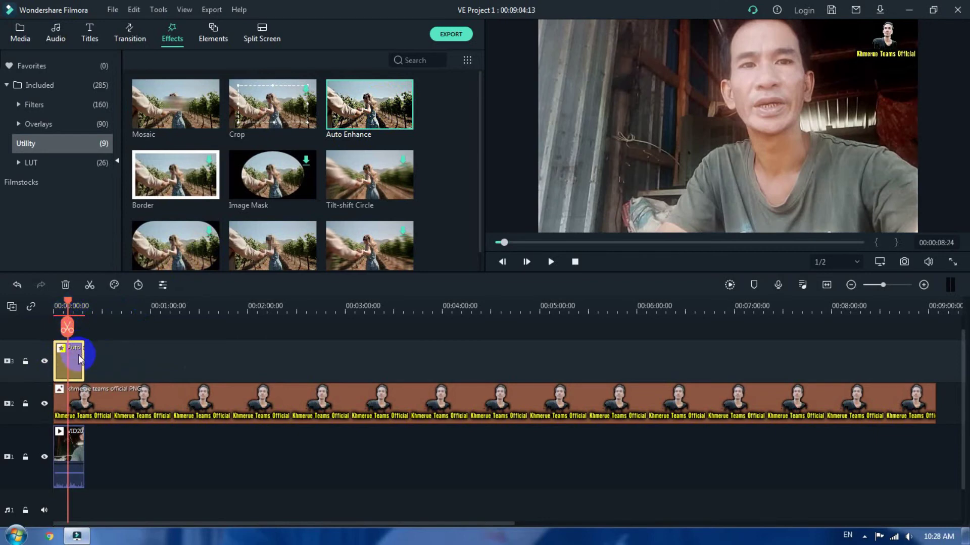
pyautogui.press('Delete')
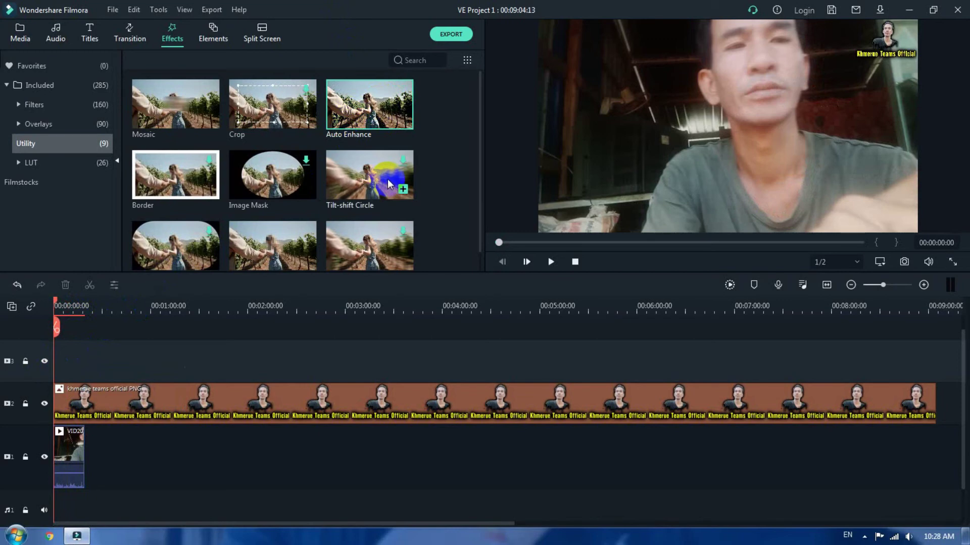
# Step: Try the Tilt-shift Circle effect from the timeline start on the track above the logo image, and delete it
pyautogui.click(356, 188)
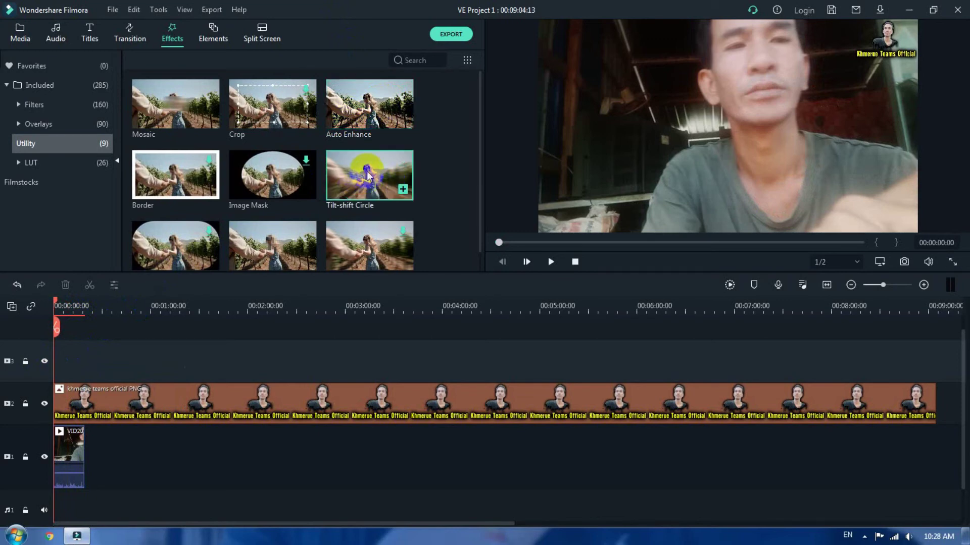
pyautogui.moveTo(369, 171); pyautogui.dragTo(54, 360)
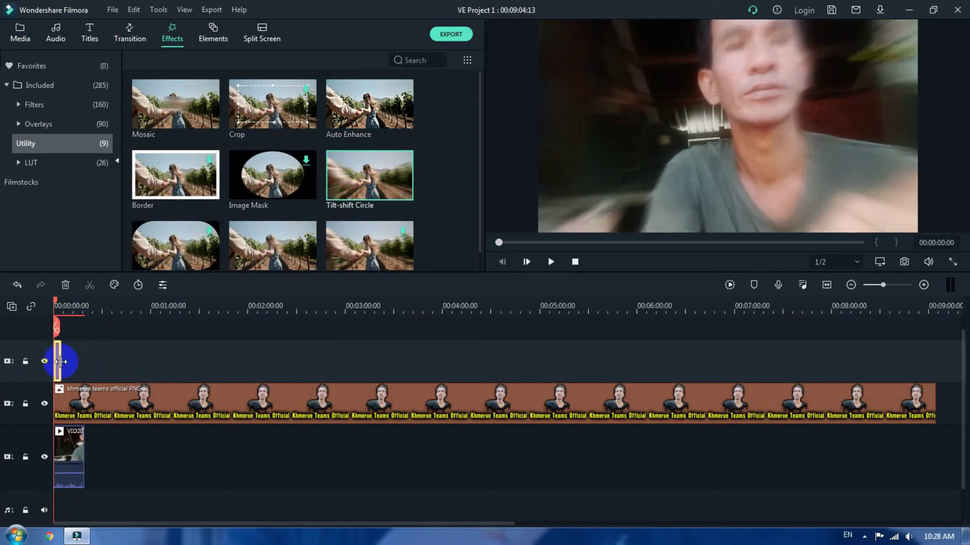
pyautogui.moveTo(59, 362); pyautogui.dragTo(115, 361)
pyautogui.press('Delete')
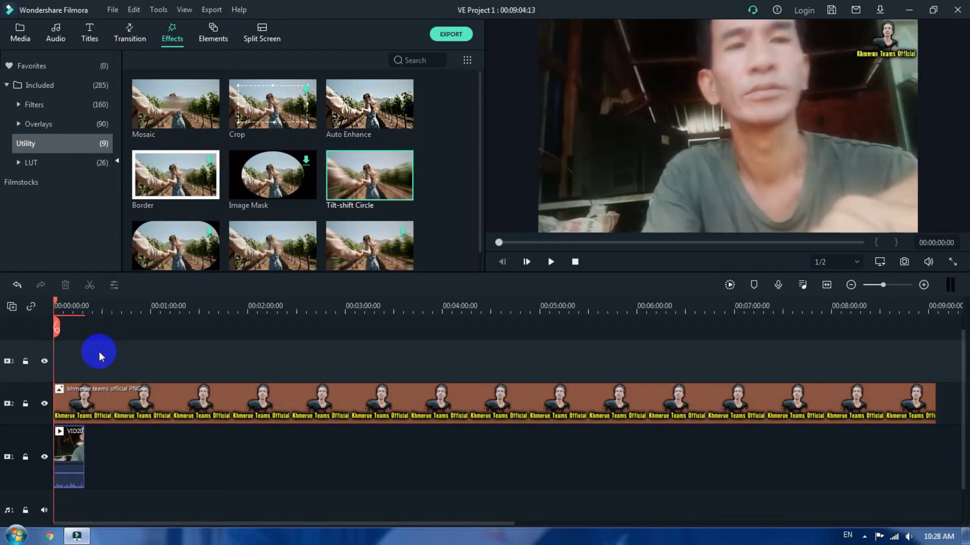
# Step: Preview the Face-off effect and add it above the logo image, spanning the video clip from the timeline start
pyautogui.scroll(-1, 324, 154)
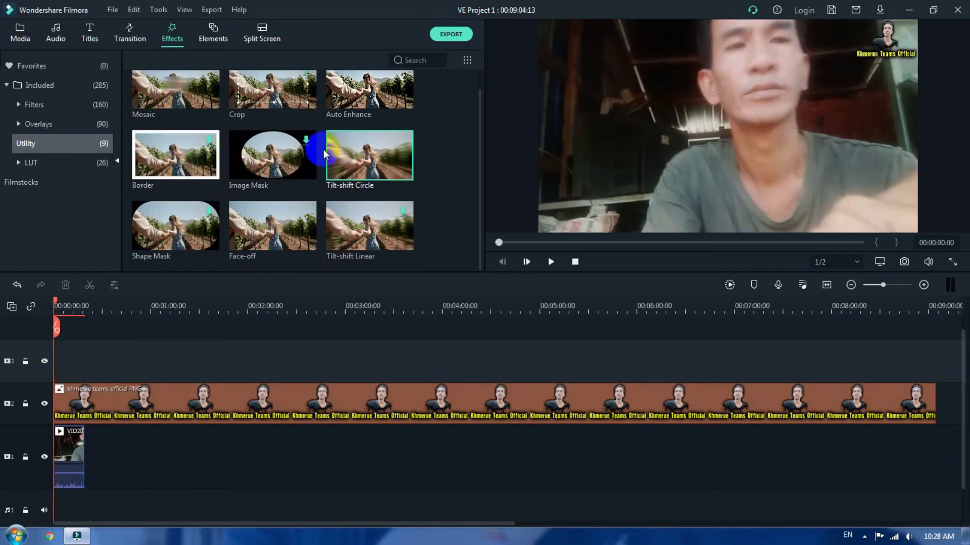
pyautogui.click(452, 218)
pyautogui.click(293, 238)
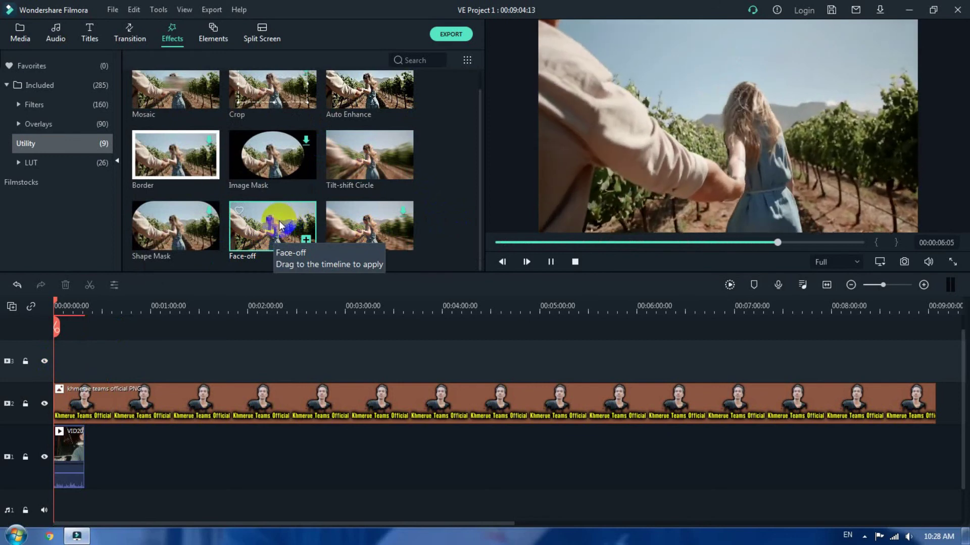
pyautogui.moveTo(280, 226); pyautogui.dragTo(85, 365)
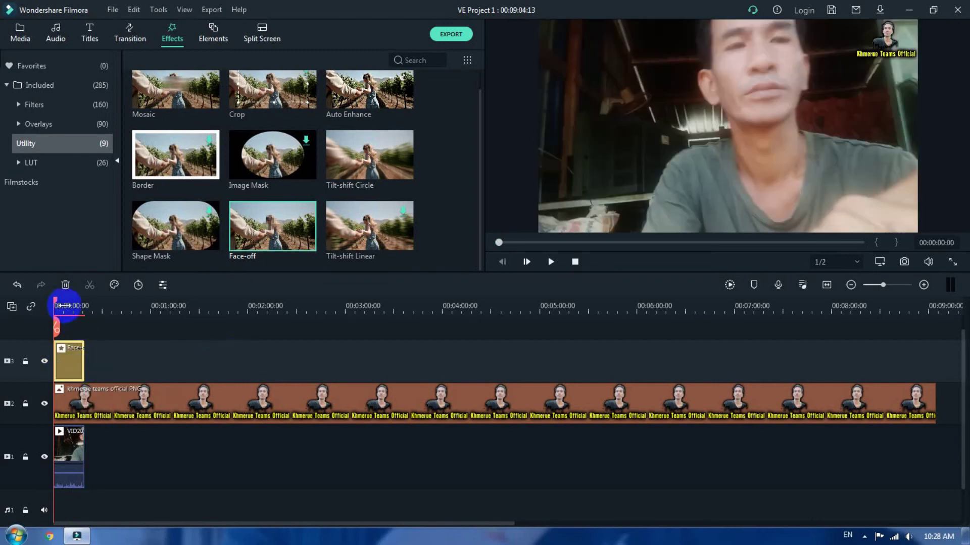
# Step: Scrub through the Face-off section and play the clip from the start to check how the face is pixelated
pyautogui.click(63, 305)
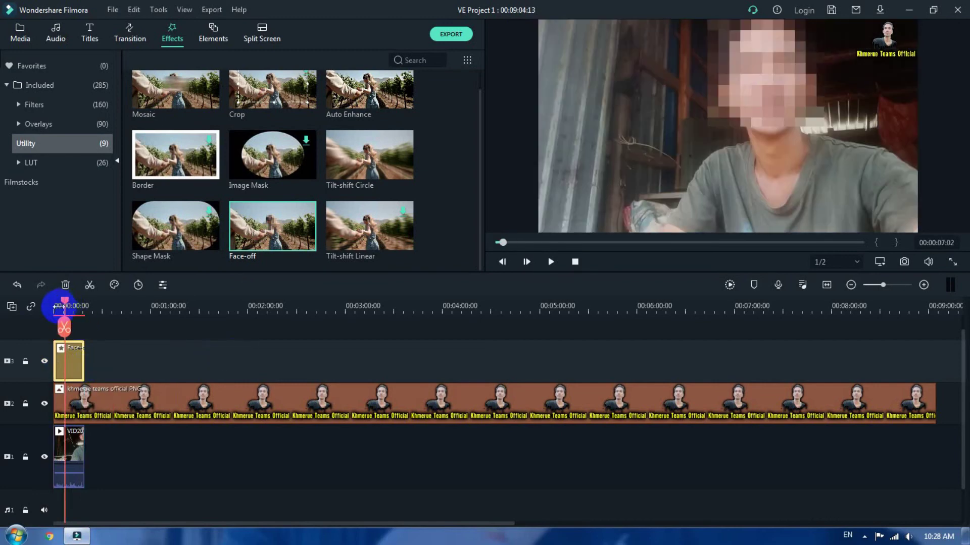
pyautogui.moveTo(64, 303); pyautogui.dragTo(89, 302)
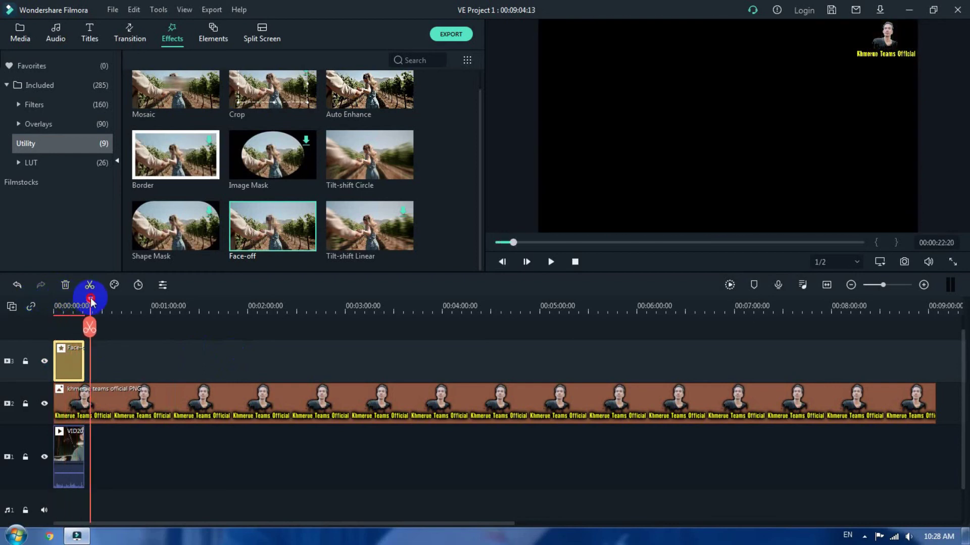
pyautogui.click(63, 365)
pyautogui.click(90, 300)
pyautogui.moveTo(92, 300); pyautogui.dragTo(52, 309)
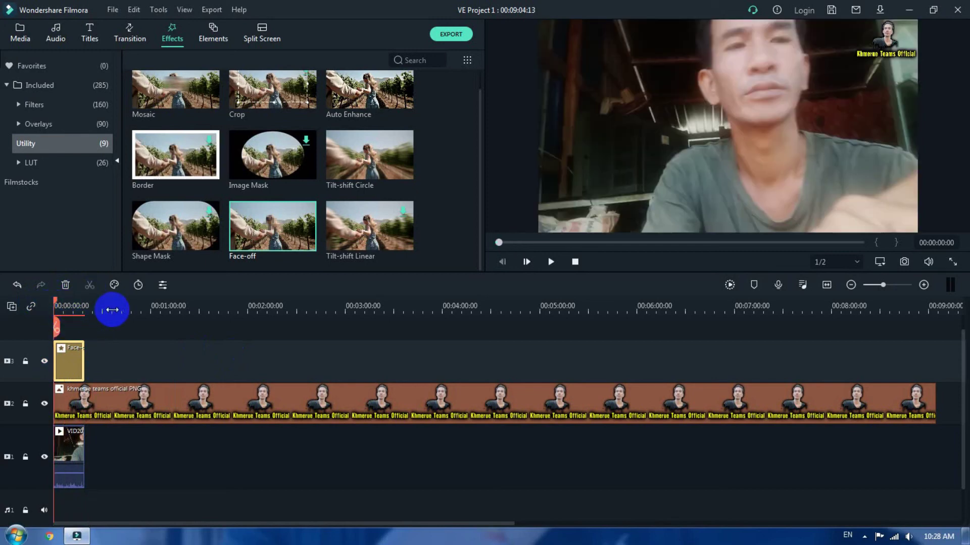
pyautogui.press('space')
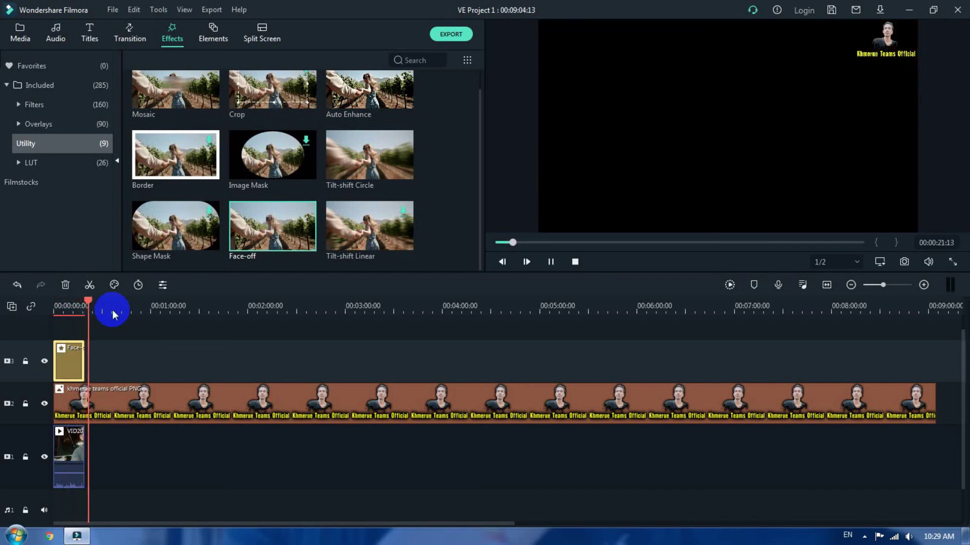
# Step: Look over the Utility effects again and replay the video clip from partway through to review the Face-off result
pyautogui.click(286, 245)
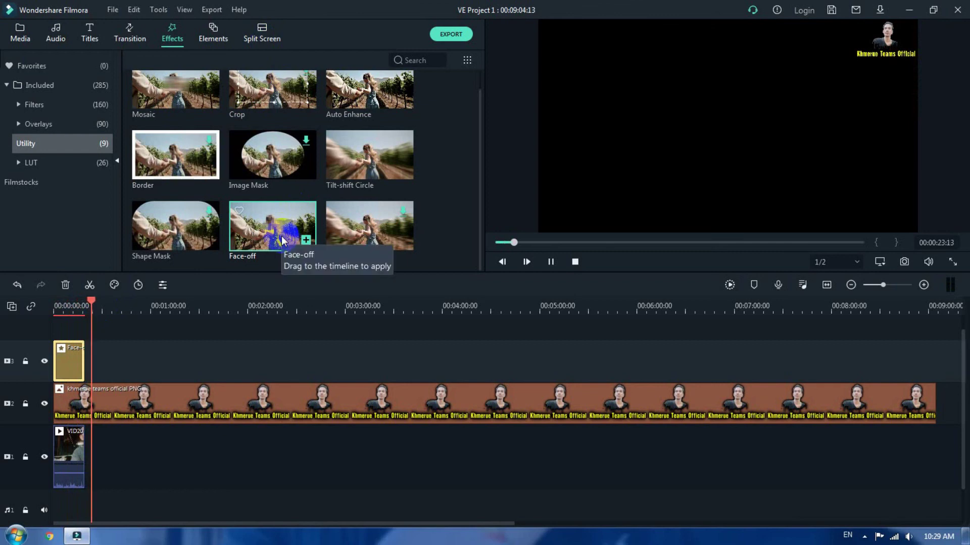
pyautogui.scroll(1, 280, 235)
pyautogui.click(200, 145)
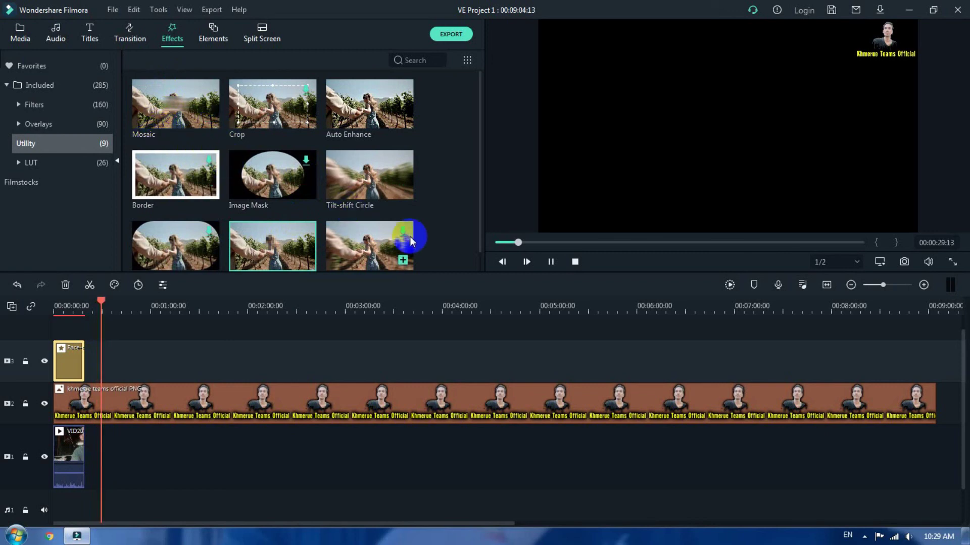
pyautogui.click(71, 305)
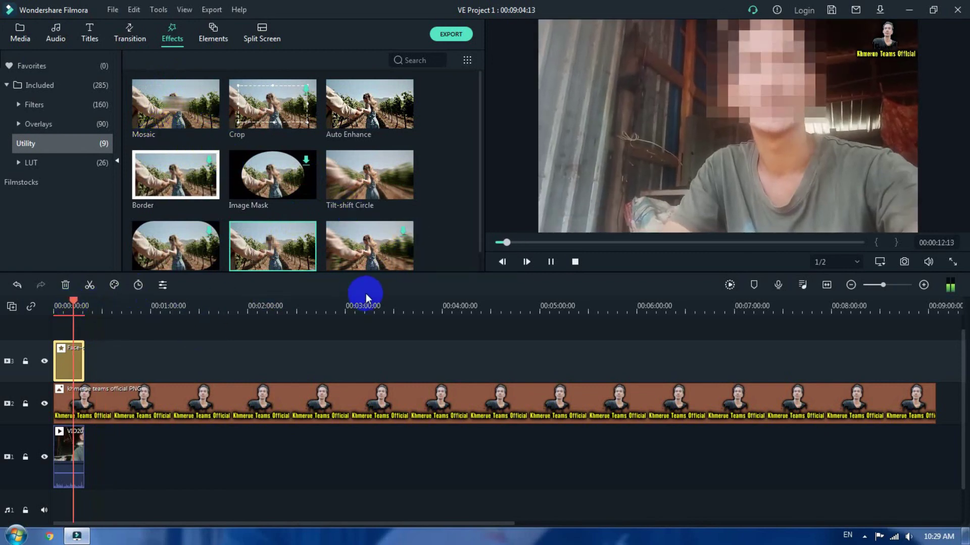